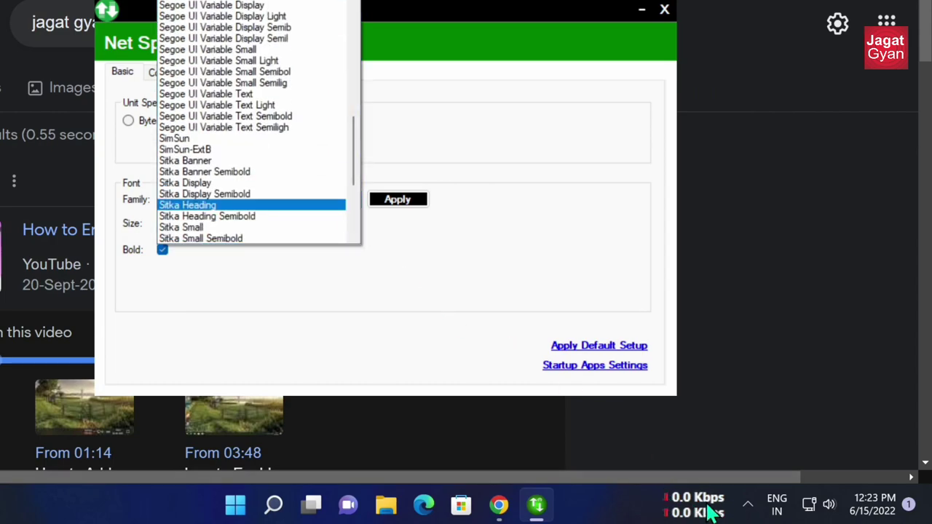
Dismiss the font list without choosing a font and minimize the Net Speed Meter settings window
click(411, 174)
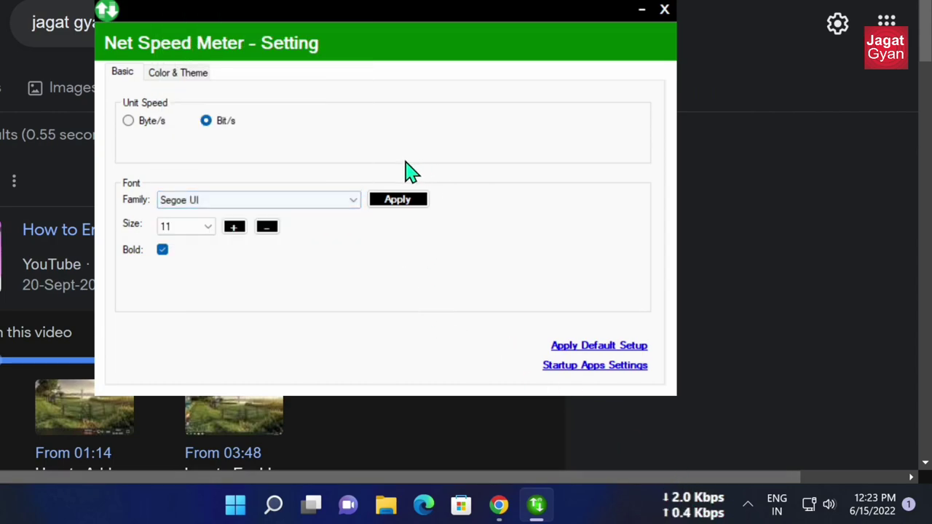
click(211, 227)
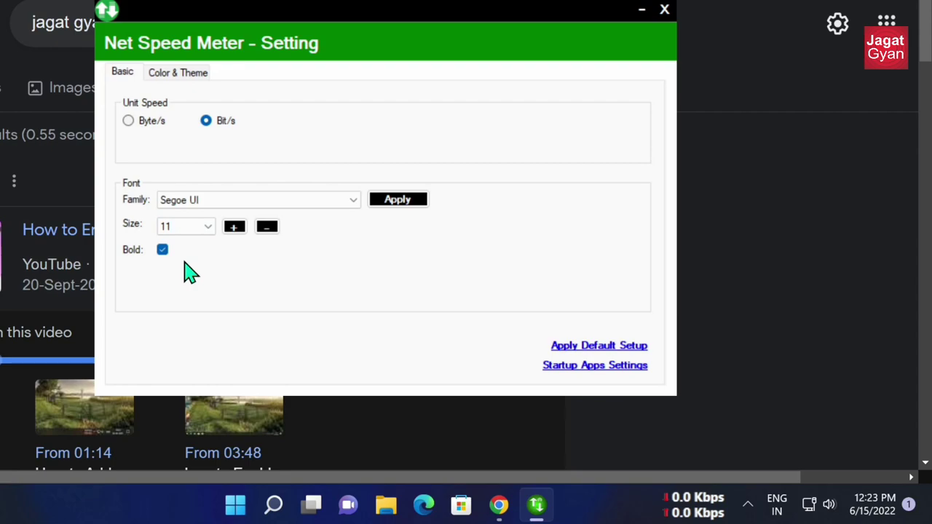
click(642, 11)
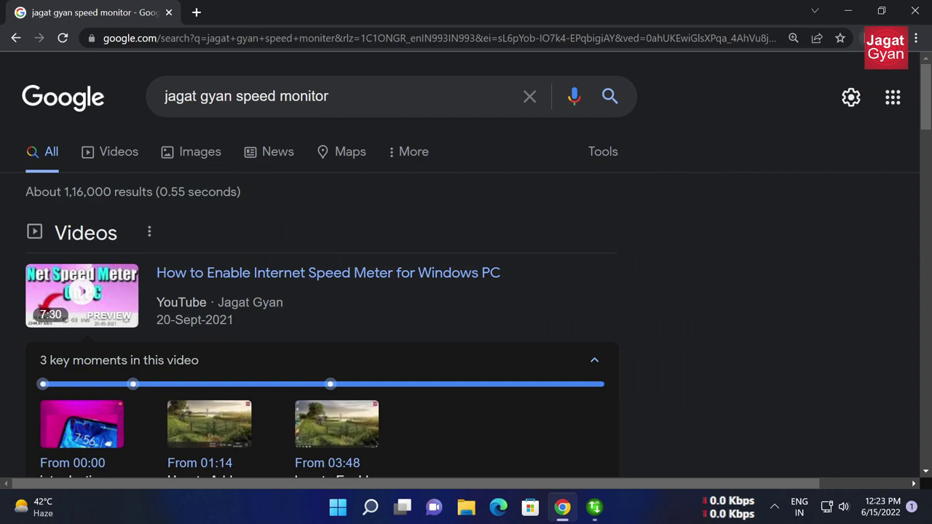
double_click(658, 19)
drag(651, 28, 580, 38)
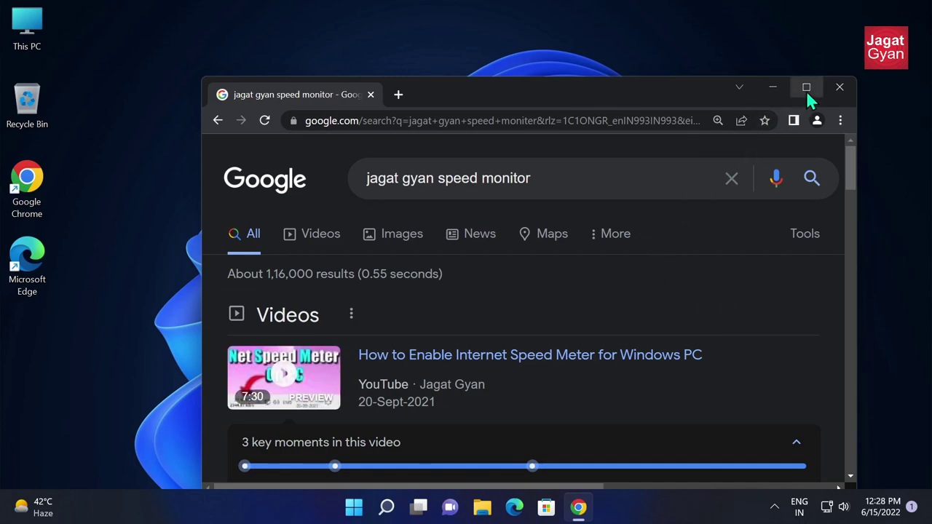
click(806, 87)
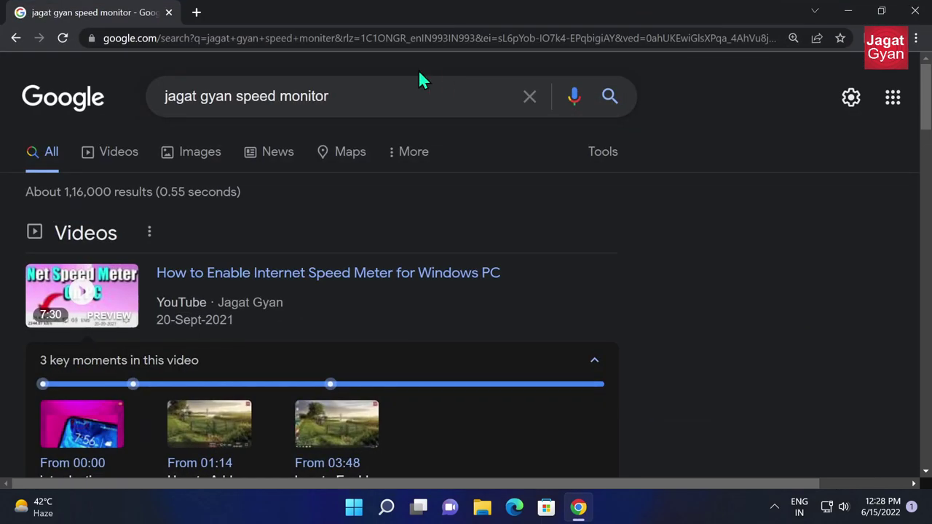
Open the Net Speed Meter page on apps.microsoft.com in a new browser tab using the copied link
click(194, 10)
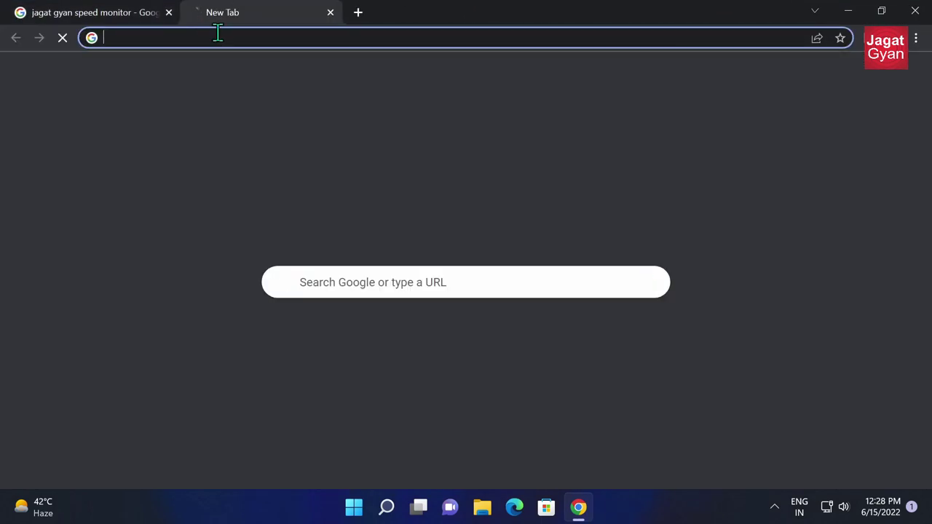
right_click(218, 35)
click(275, 150)
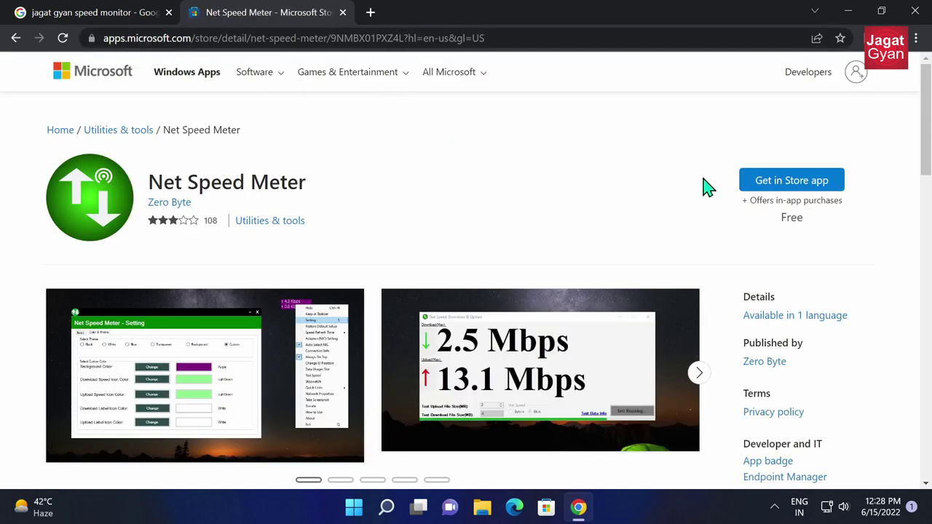
Open the Net Speed Meter listing in the Microsoft Store app and install it, minimizing the browser
click(760, 188)
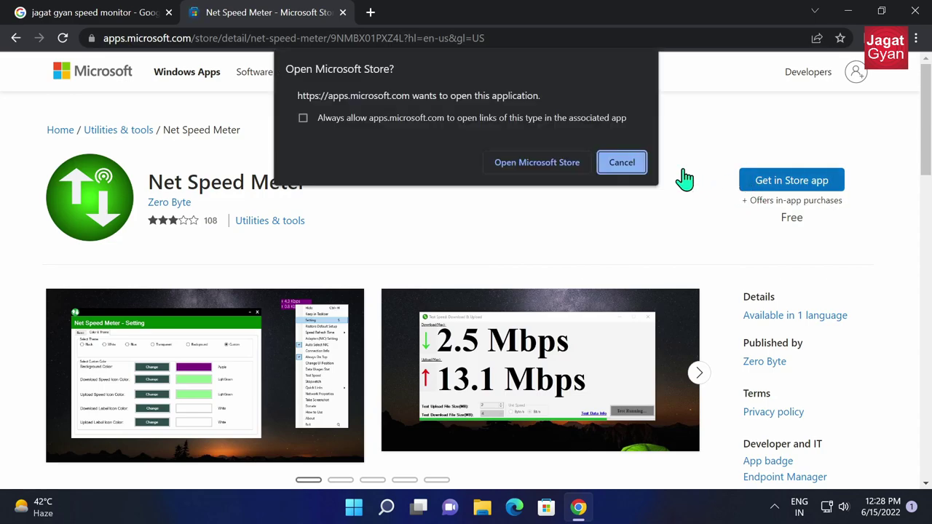
click(547, 161)
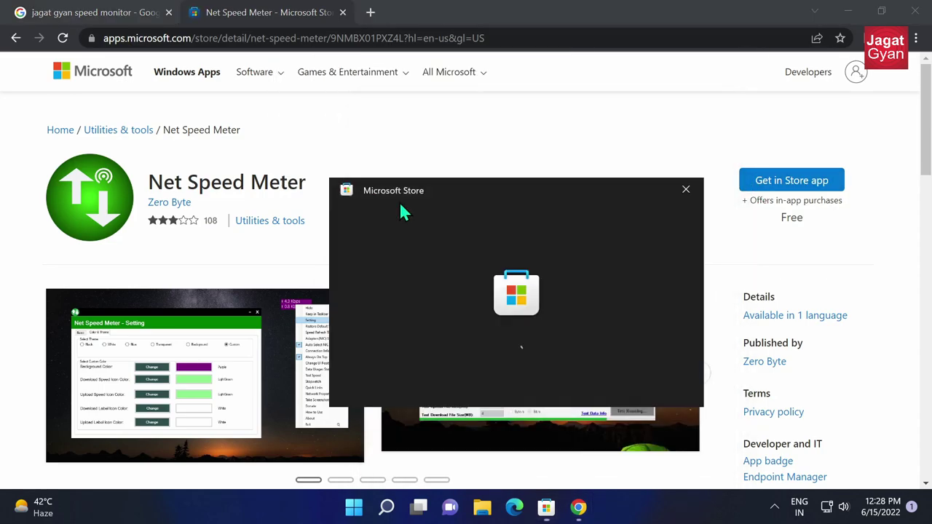
click(848, 10)
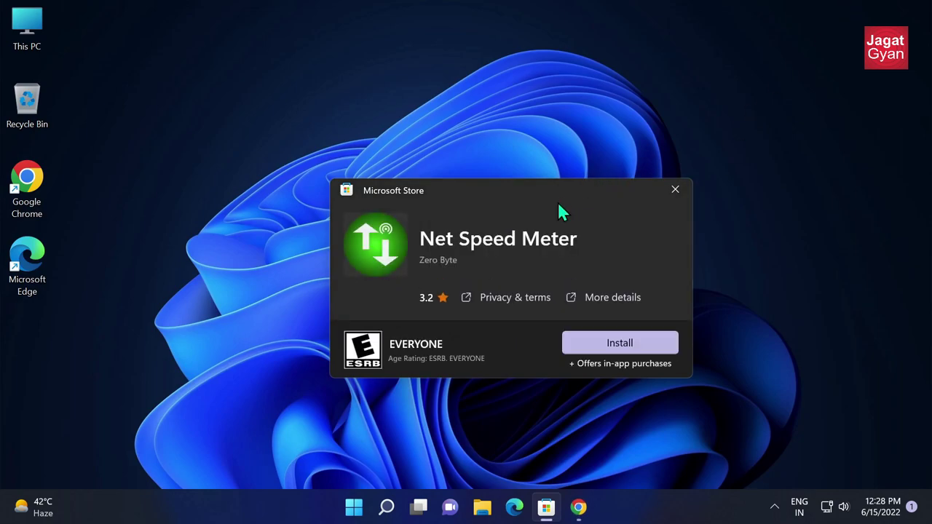
click(619, 345)
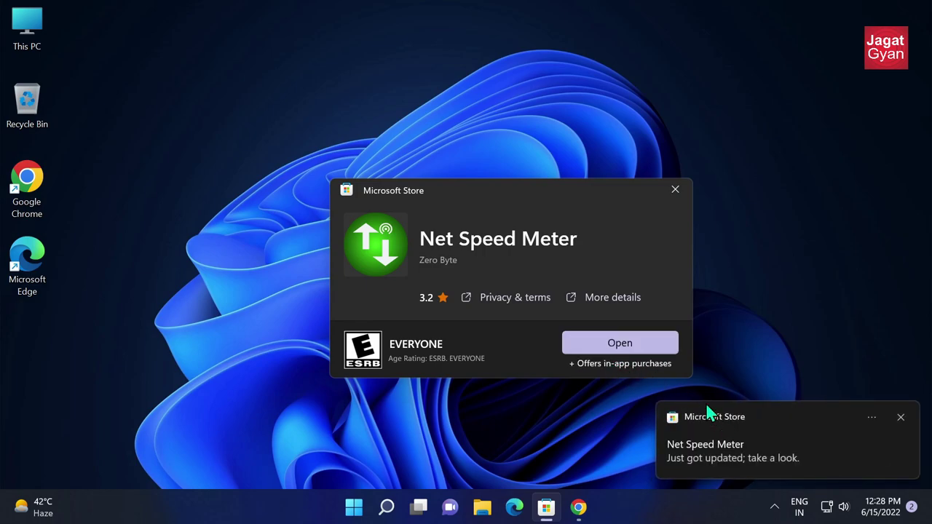
Launch Net Speed Meter and close the Microsoft Edge pages and Business ERP advertisement that open with it
click(657, 343)
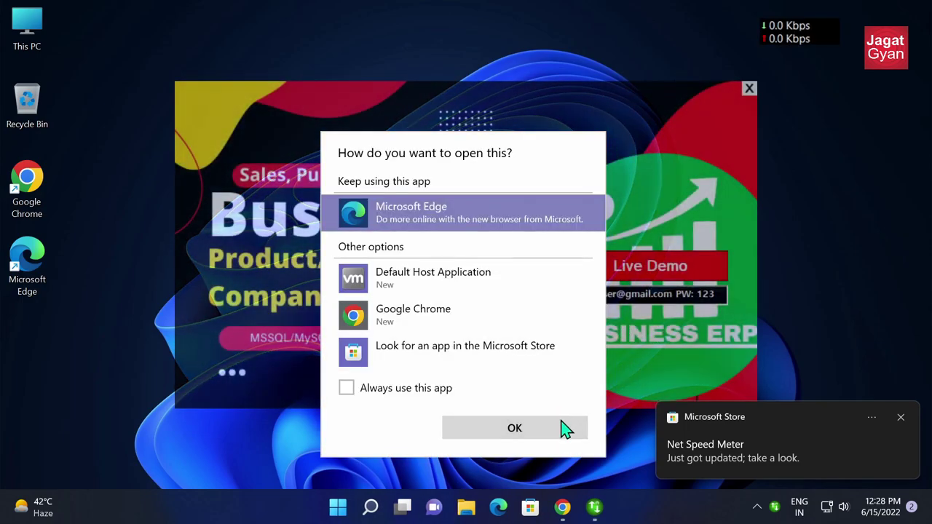
click(565, 429)
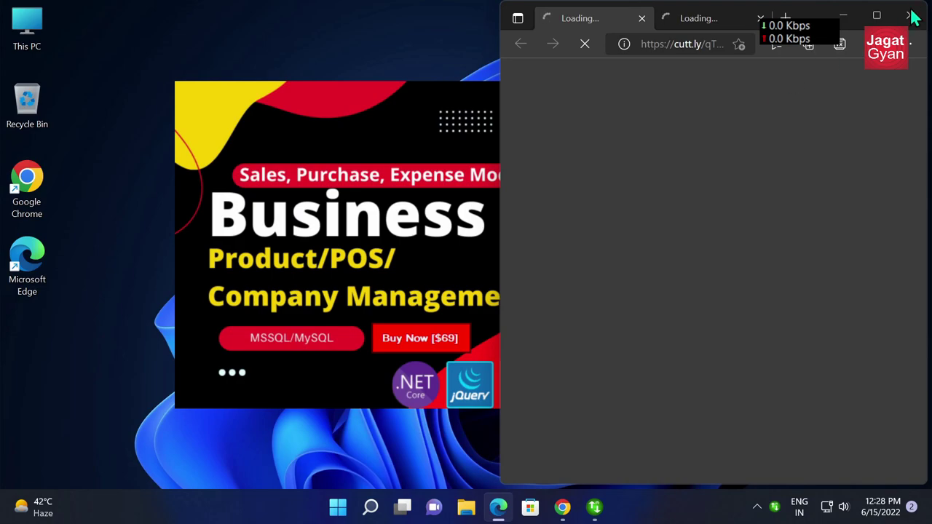
click(911, 15)
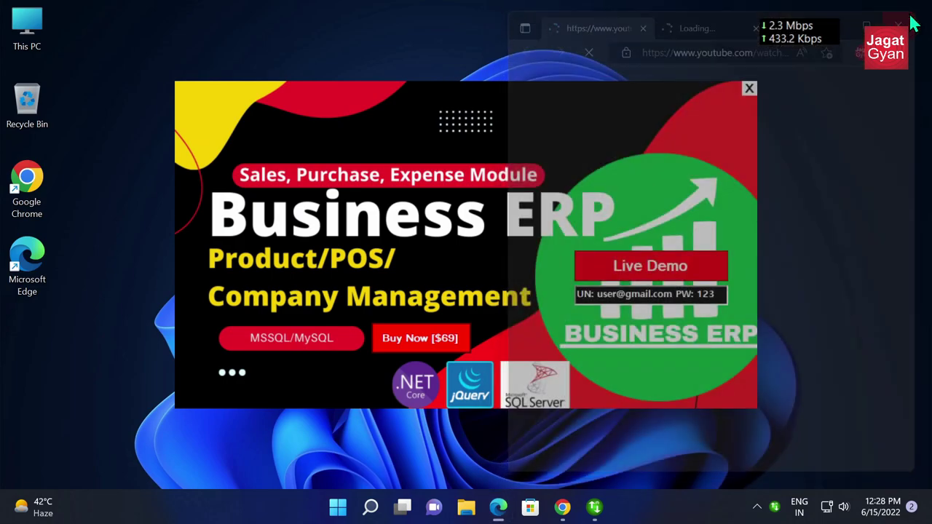
click(751, 88)
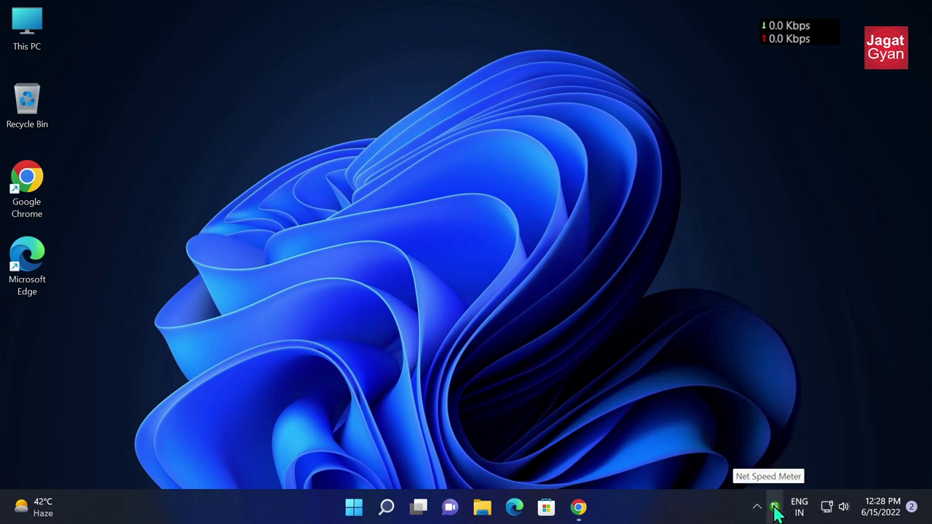
Move the Net Speed Meter tray icon into the hidden icons and place the speed display on the taskbar beside the tray
drag(776, 513, 773, 513)
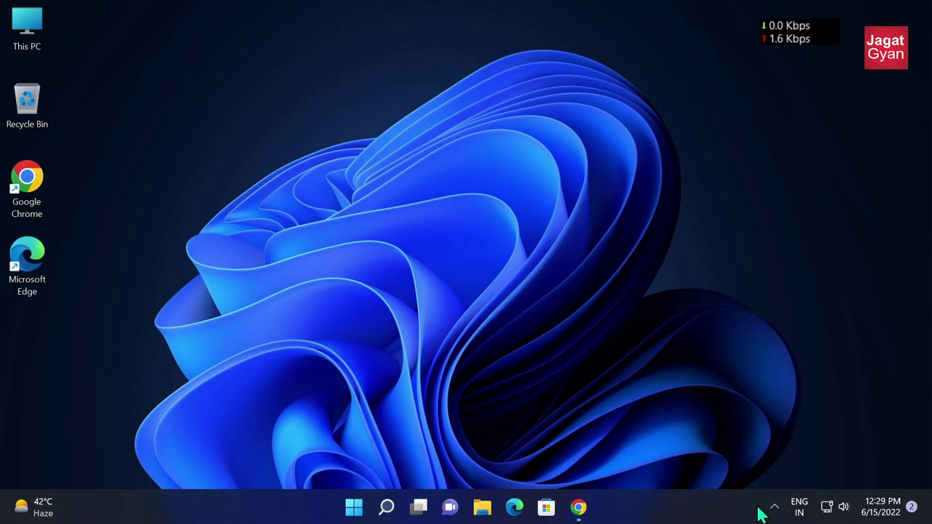
click(774, 512)
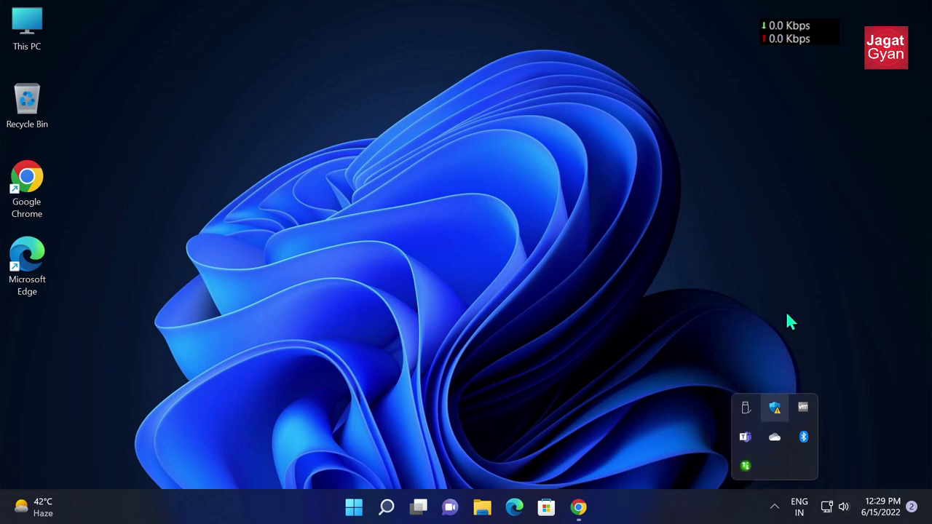
click(786, 170)
drag(790, 40, 715, 514)
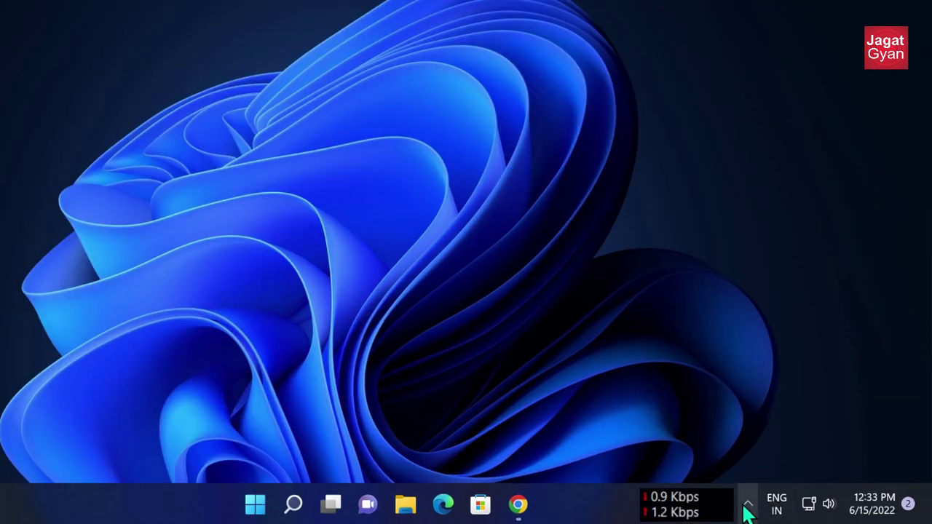
Open the Net Speed Meter settings from its hidden tray icon and set the unit speed to Byte/s
click(774, 508)
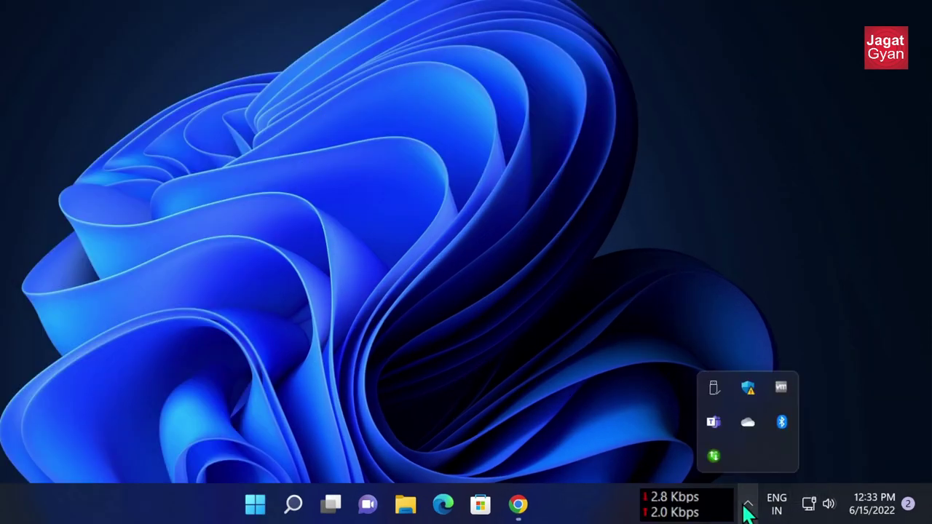
right_click(717, 456)
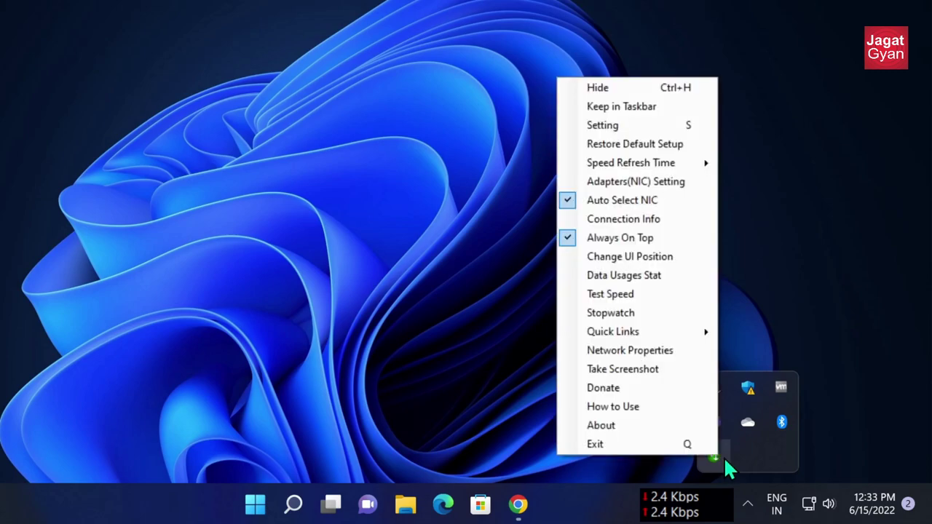
click(648, 125)
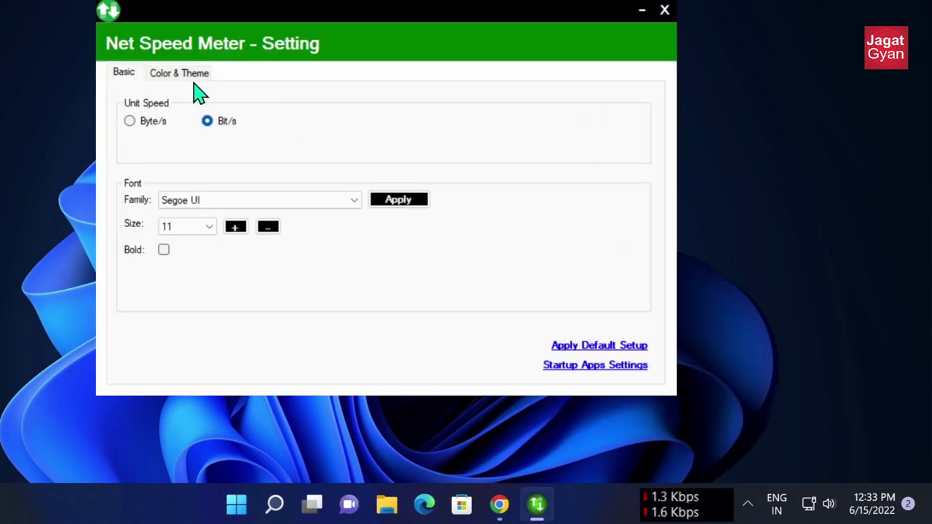
click(134, 123)
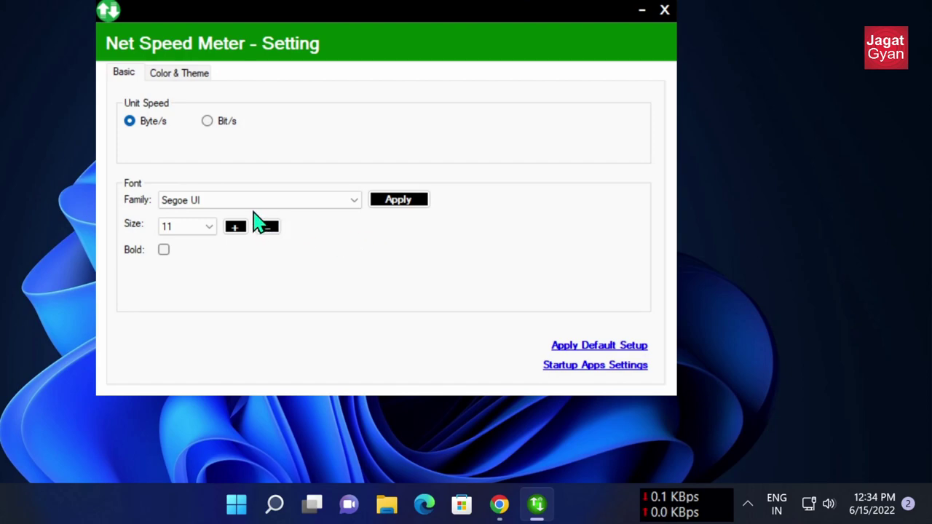
Browse the available font families for the speed display without choosing one
click(210, 206)
scroll(264, 165, down, 9)
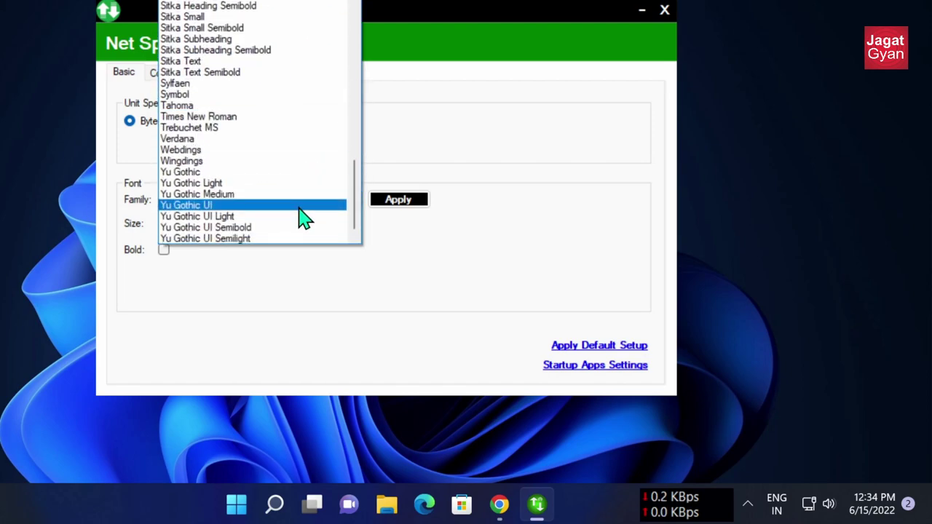
scroll(306, 219, up, 20)
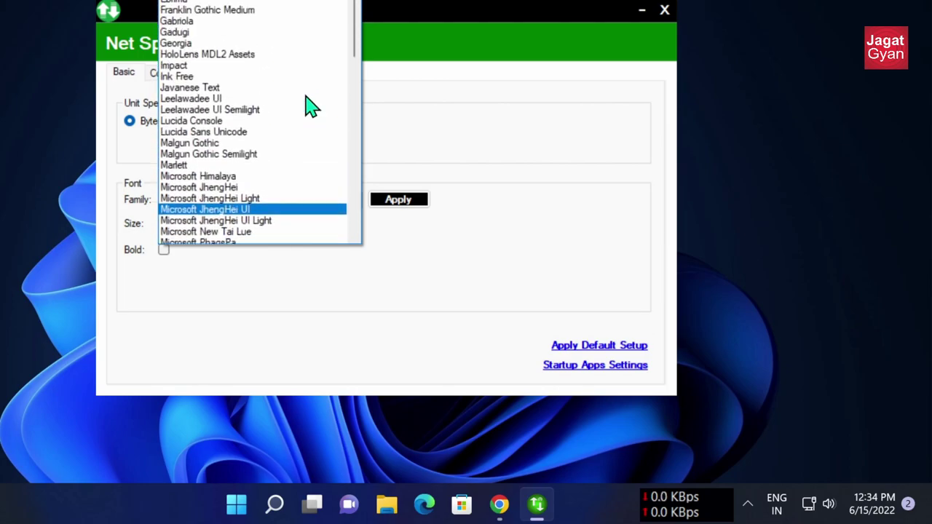
click(390, 152)
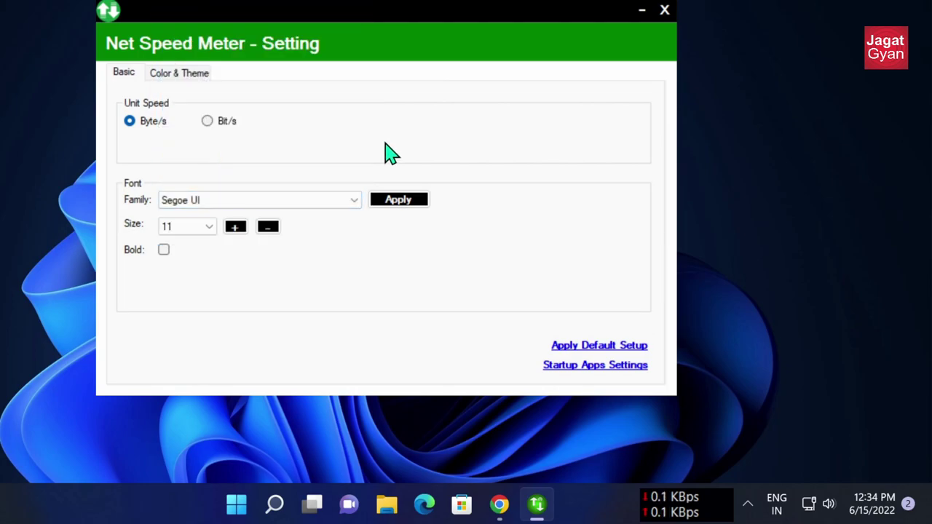
Try font size 10 and bold text for the speed display, restoring size 11 and non-bold text
click(267, 229)
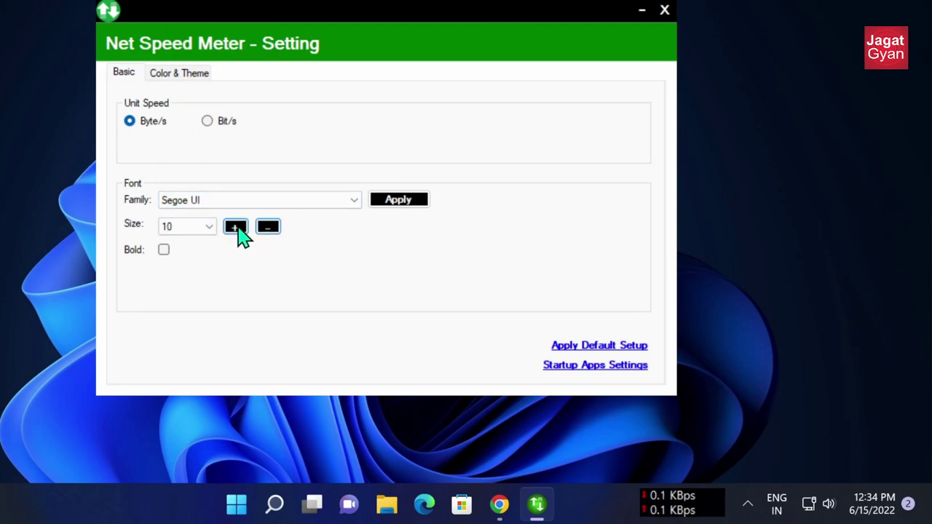
click(238, 227)
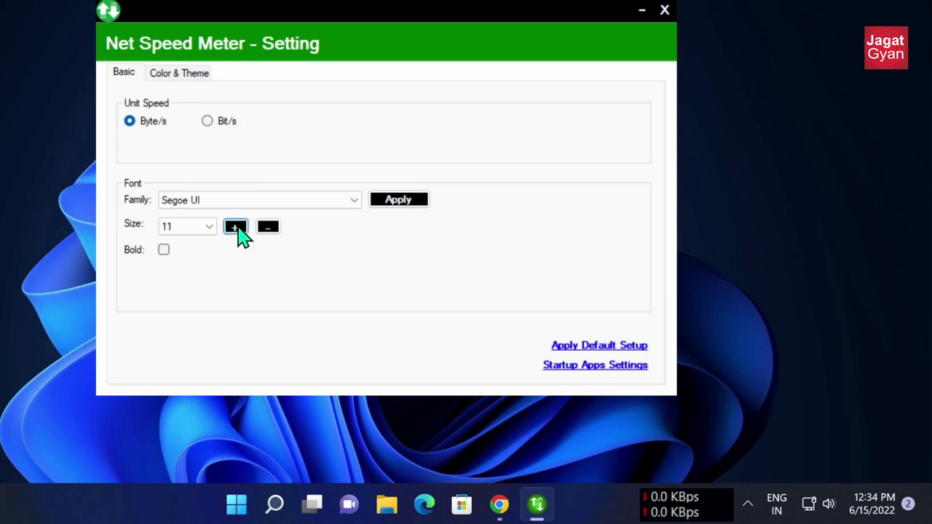
click(163, 251)
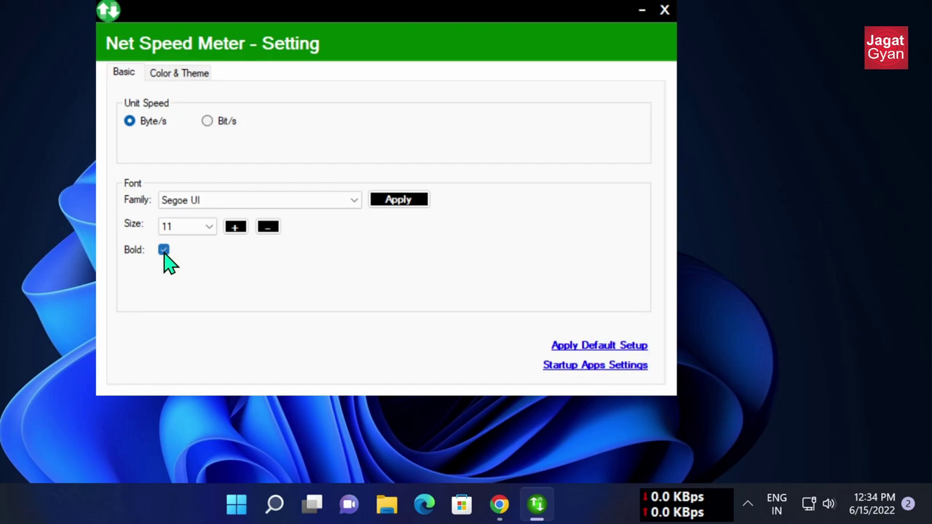
click(163, 250)
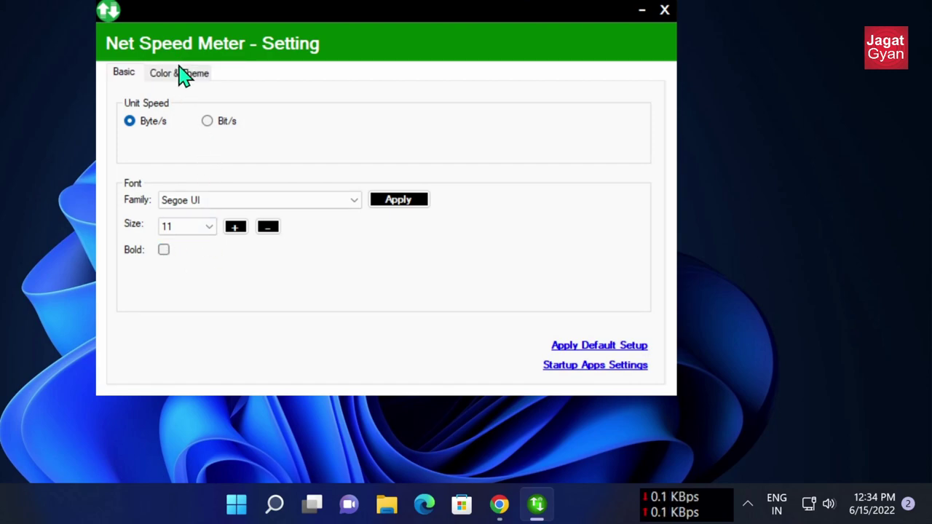
Adjust the speed display's position on the taskbar, preview the White and Blue themes, and apply the Transparent theme
mouse_move(705, 514)
mouse_down()
mouse_move(655, 447)
mouse_move(703, 508)
mouse_up()
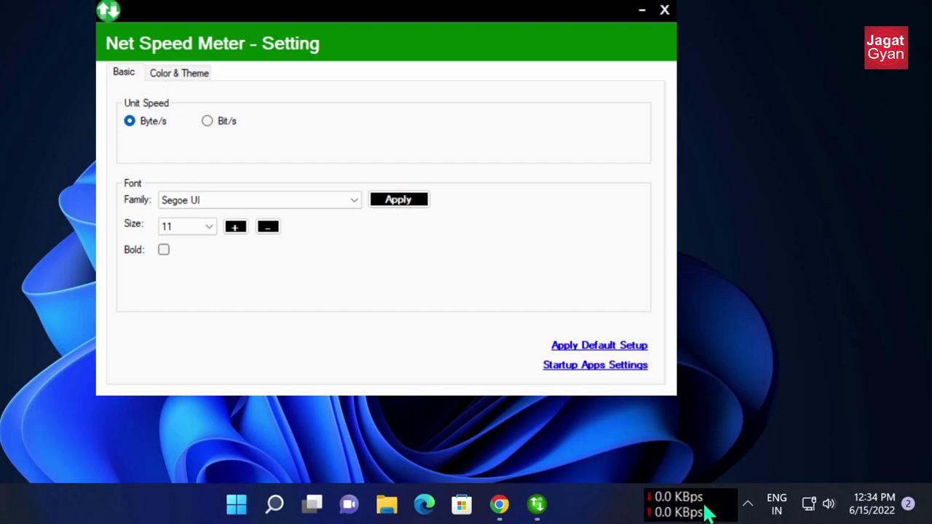
click(172, 73)
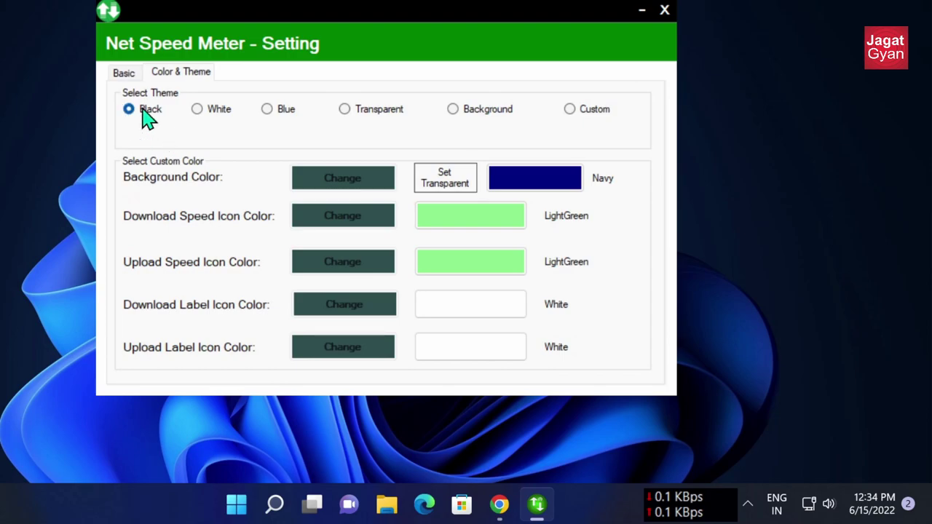
click(210, 111)
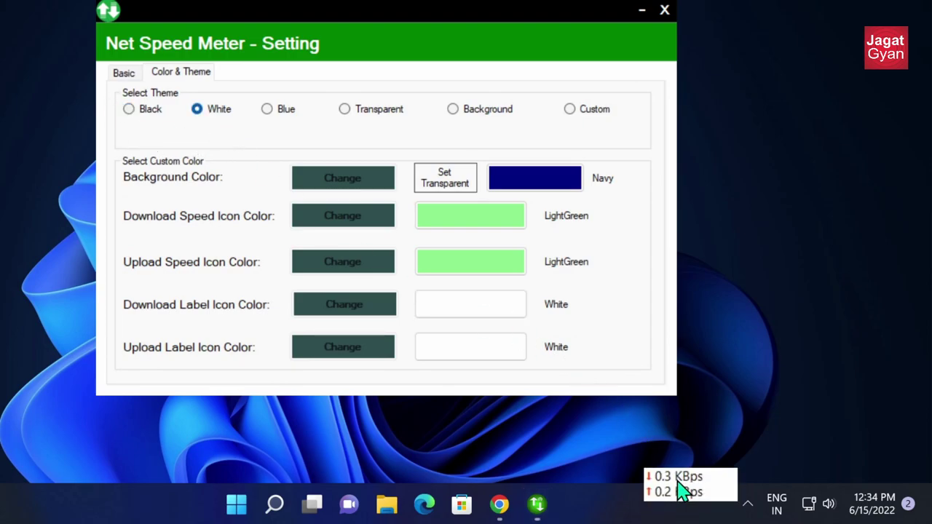
click(283, 121)
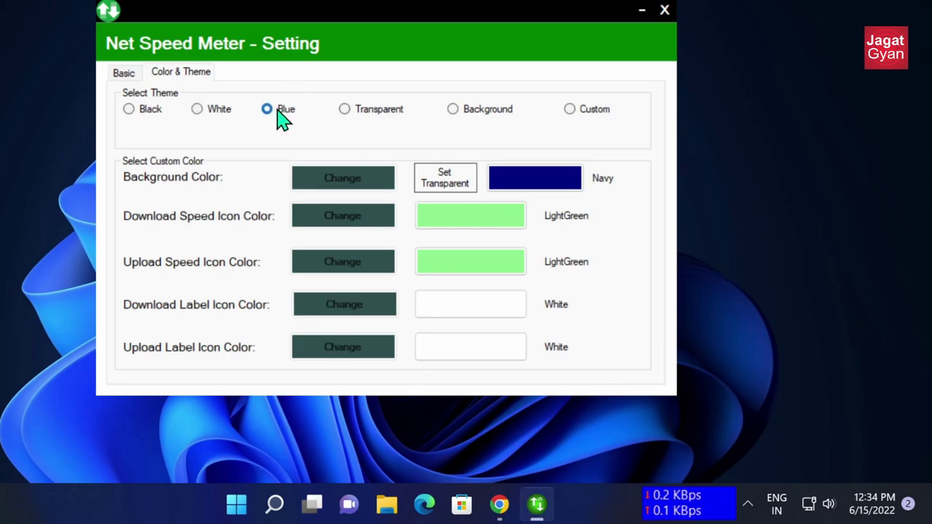
click(348, 121)
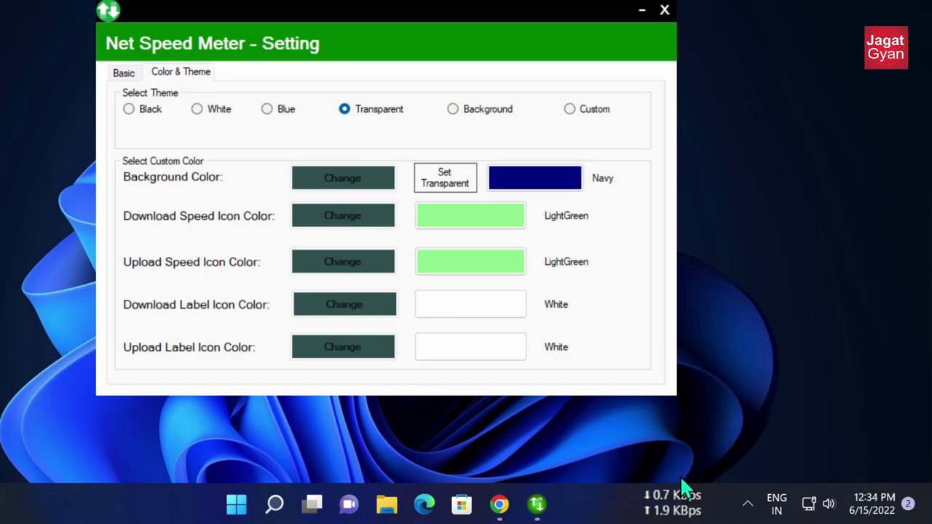
drag(481, 51, 464, 11)
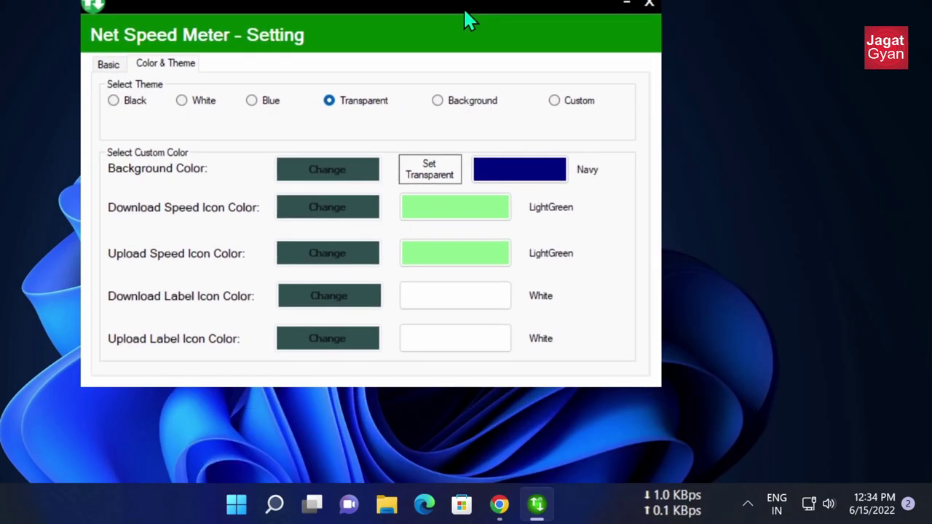
Try the Background and Custom themes for the speed display, restore the Transparent theme, and close the settings
click(468, 104)
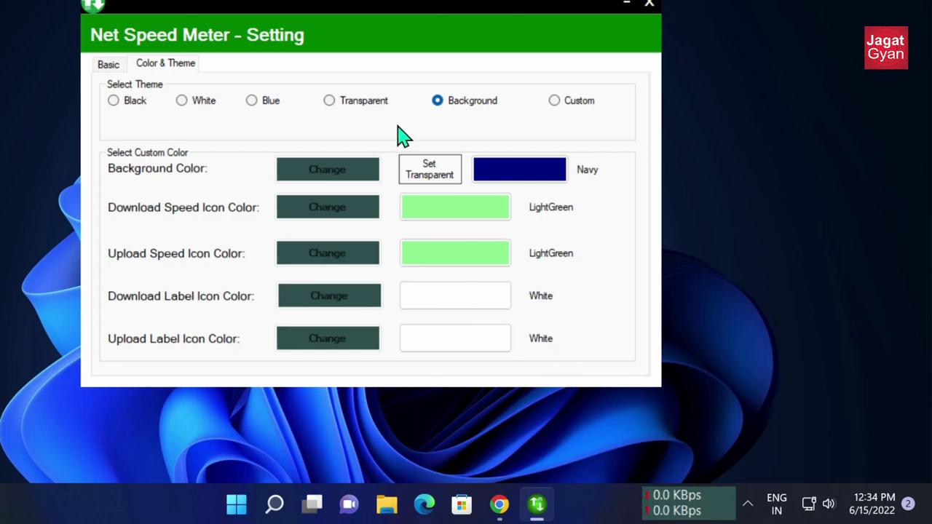
click(351, 101)
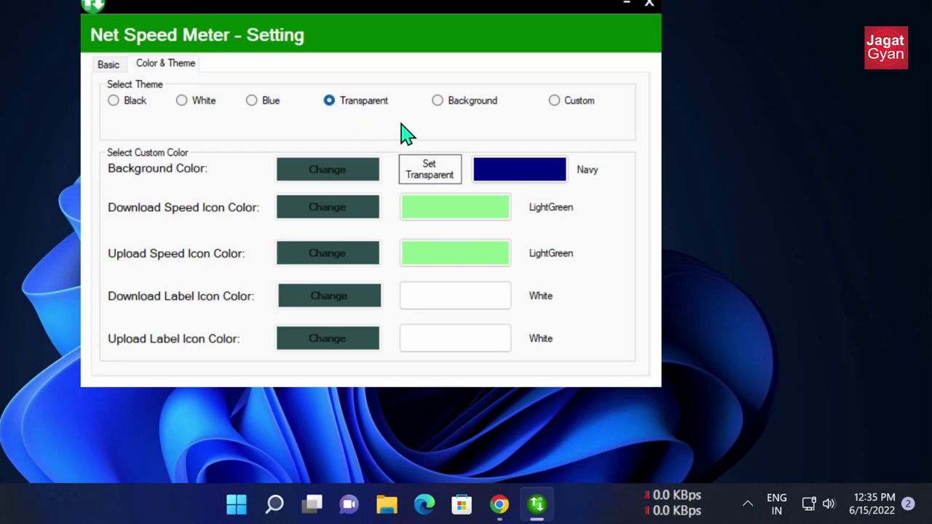
click(563, 102)
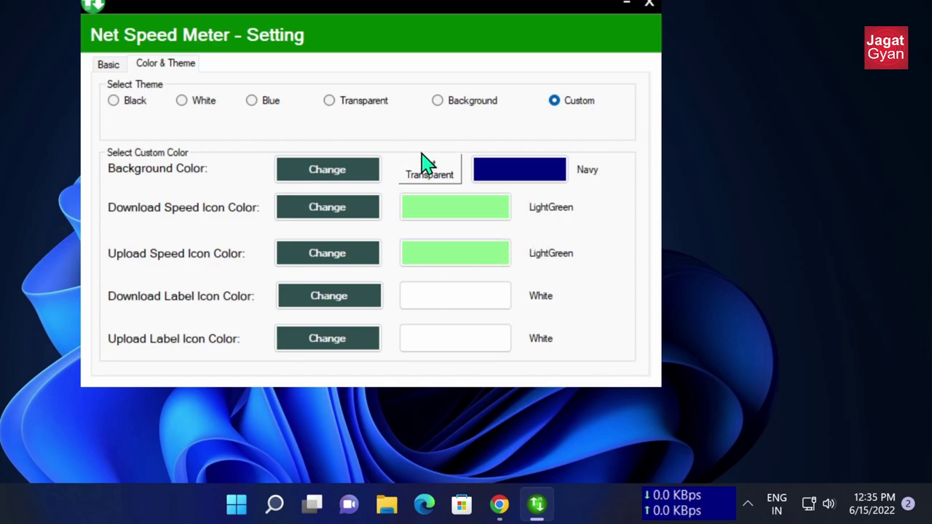
click(388, 117)
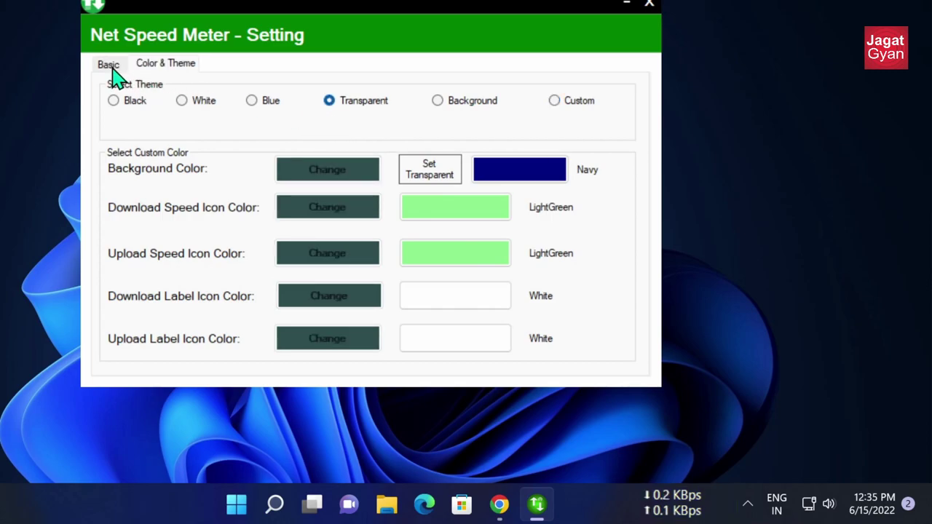
click(649, 9)
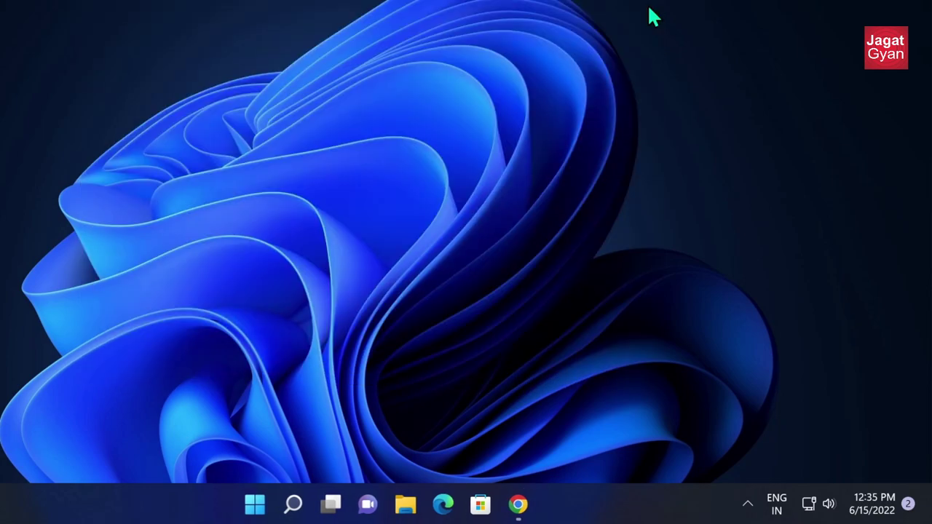
click(749, 502)
click(752, 508)
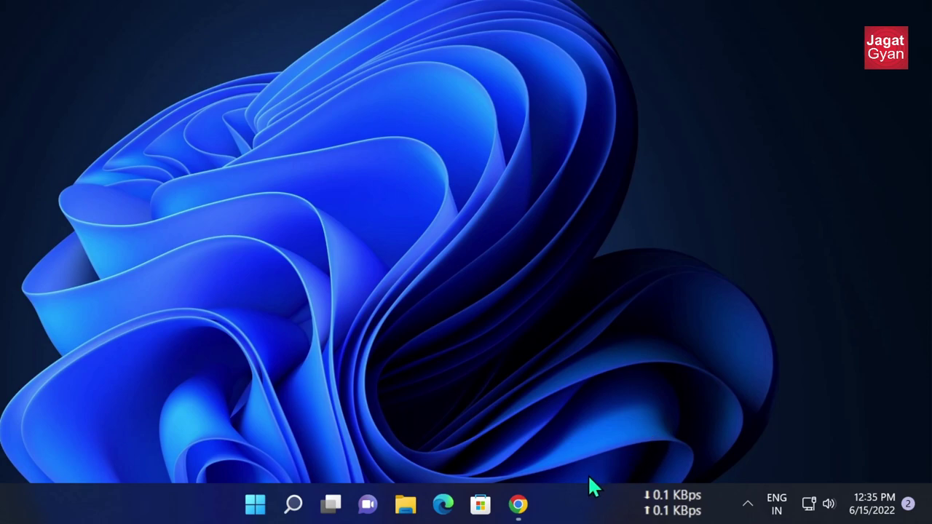
Switch Windows to the light theme with the blue bloom wallpaper in the desktop's personalisation settings
right_click(422, 118)
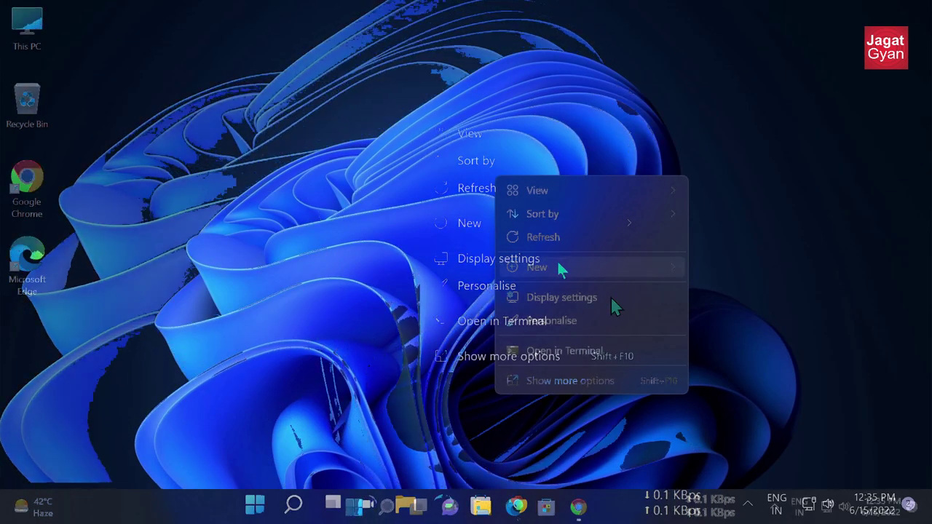
click(596, 321)
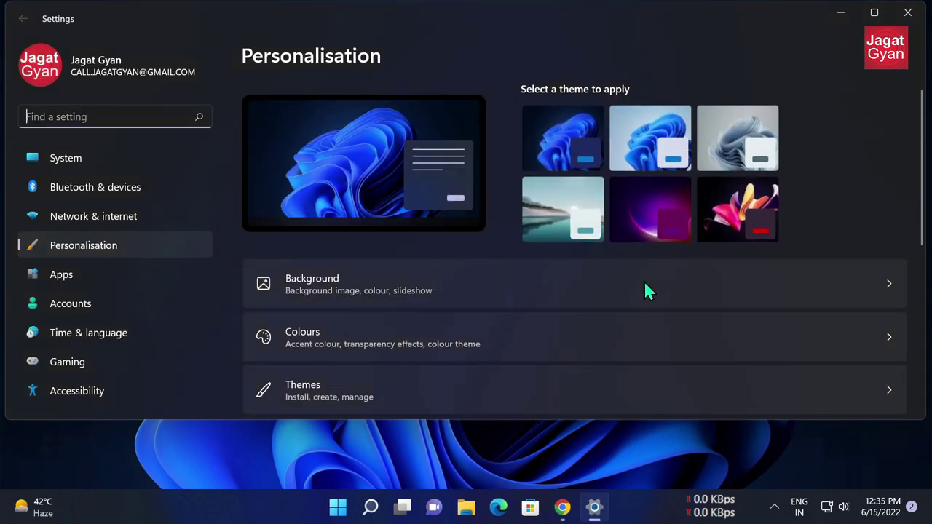
click(646, 154)
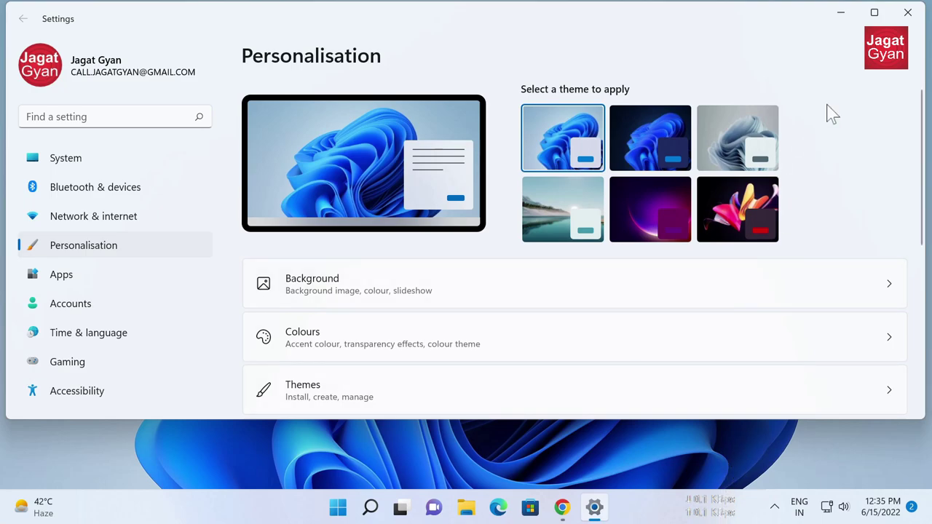
click(908, 13)
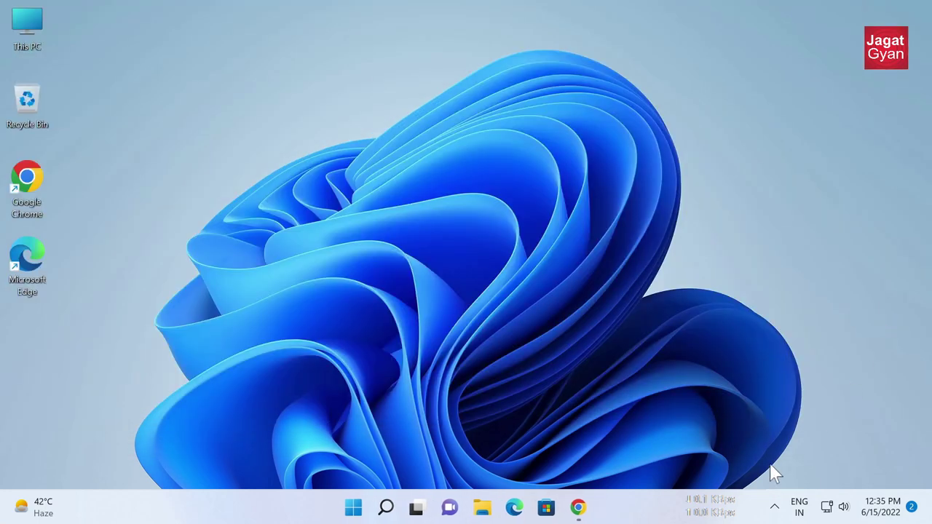
Restore Net Speed Meter's default setup and move the speed display back onto the taskbar beside the hidden tray icons
right_click(720, 508)
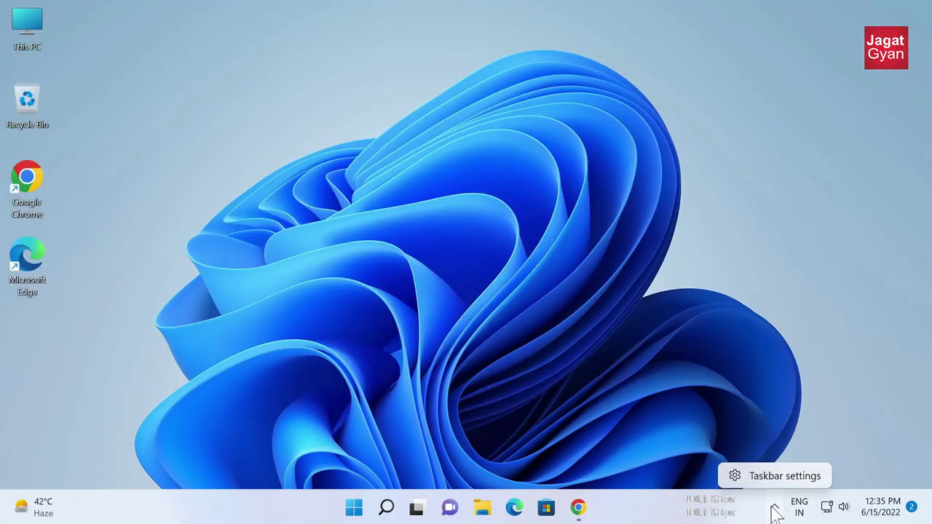
click(774, 507)
right_click(746, 466)
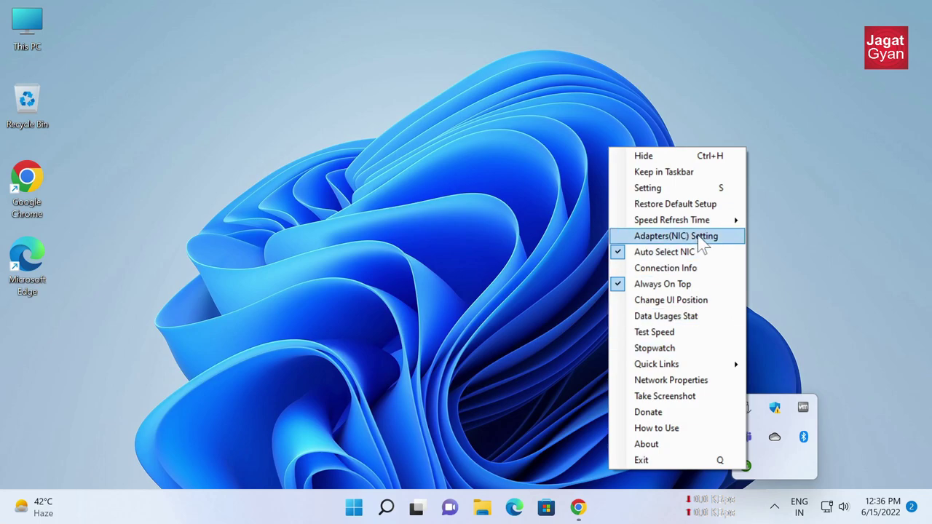
click(684, 206)
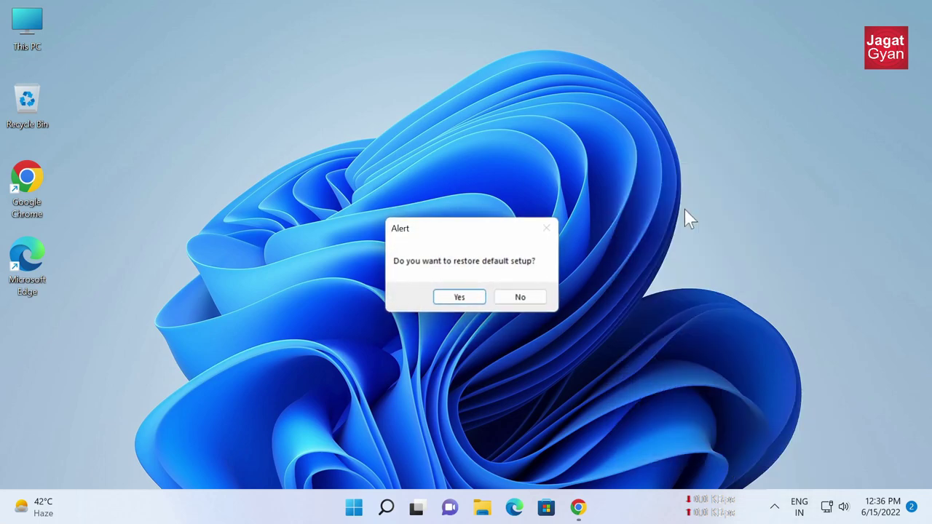
click(485, 300)
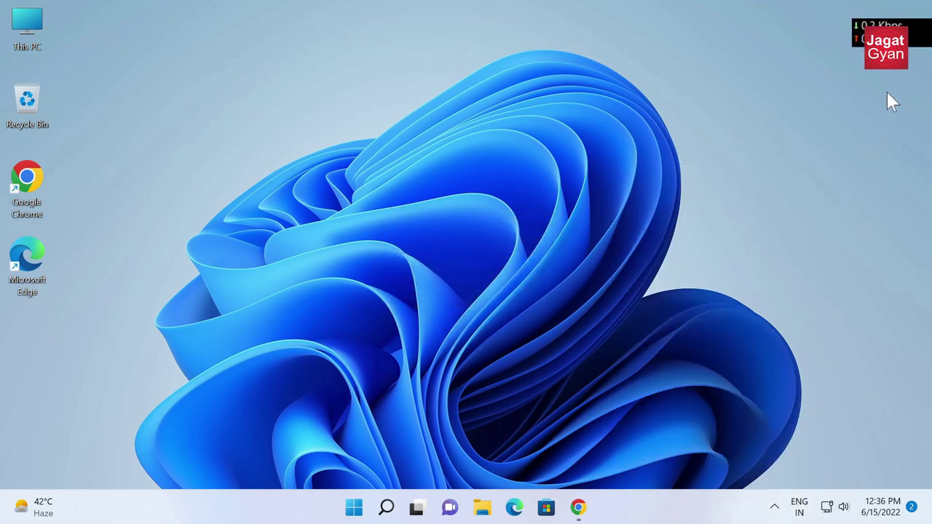
drag(898, 41, 734, 514)
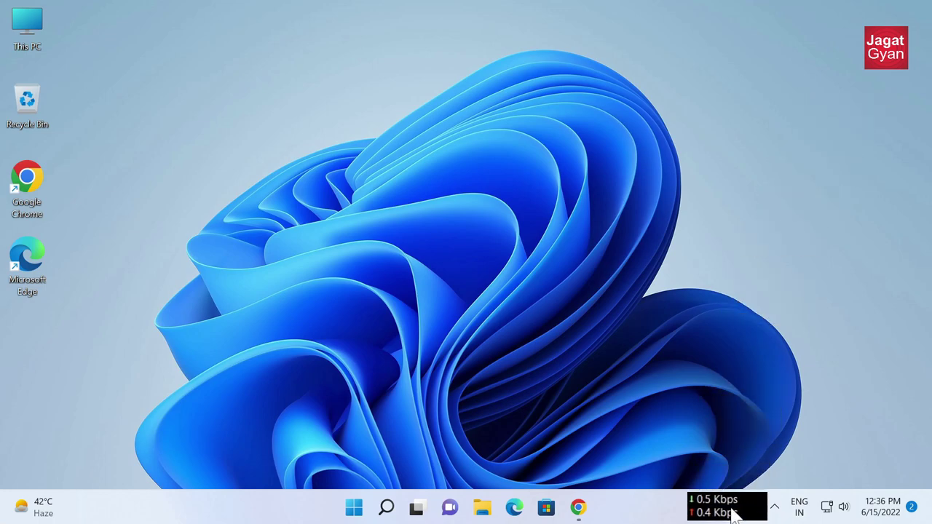
Reopen the Net Speed Meter settings from its hidden tray icon and try the Transparent theme on the light taskbar
click(774, 508)
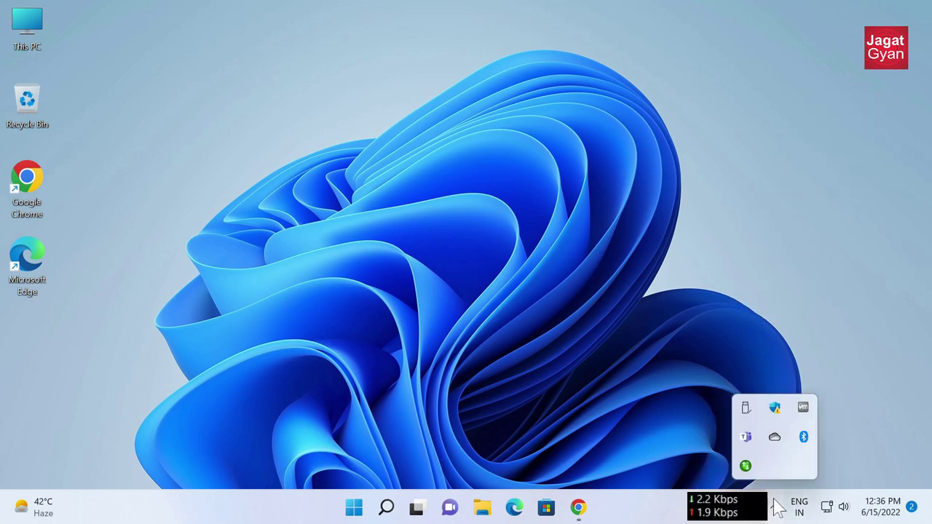
right_click(745, 466)
click(702, 175)
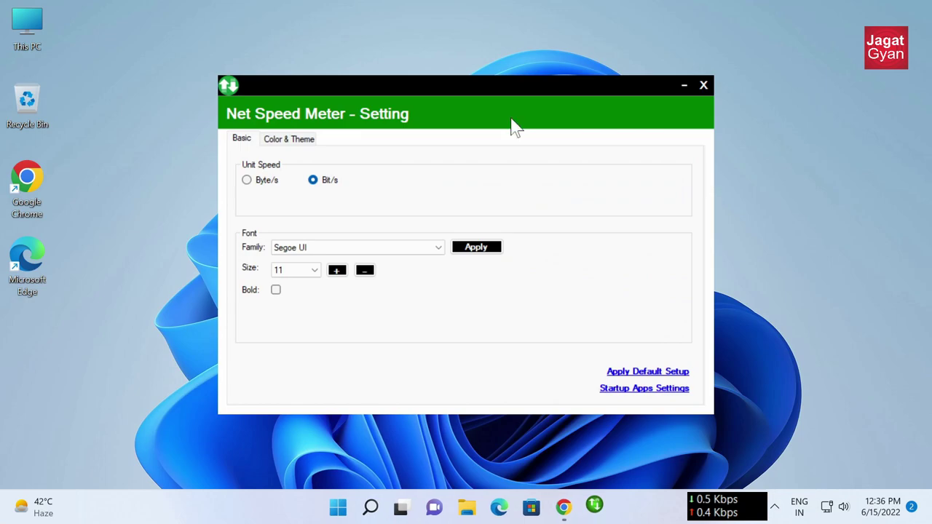
click(289, 141)
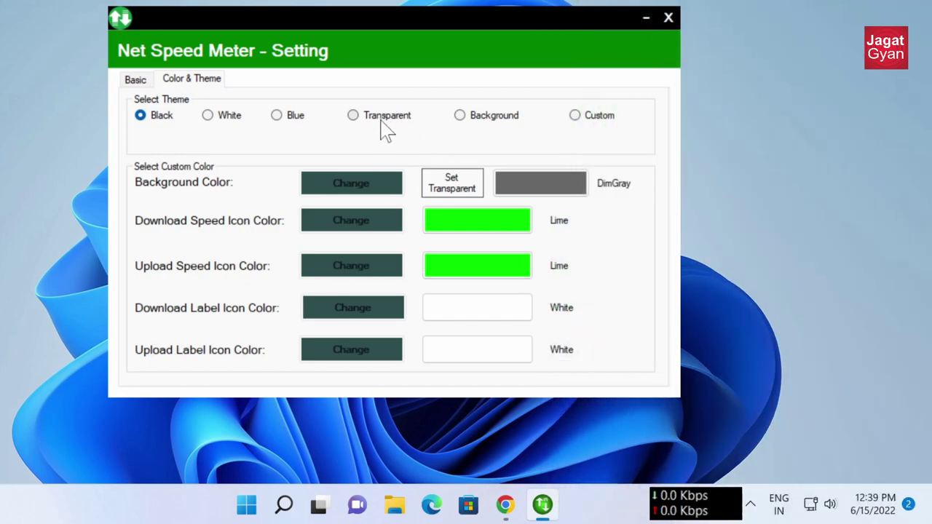
click(386, 117)
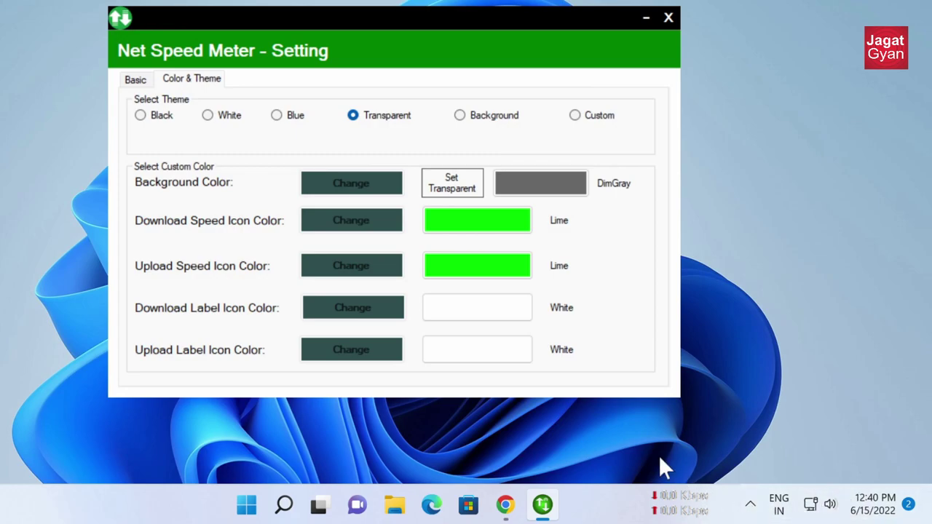
Apply the White theme to the speed display, set its background color to transparent, and close the settings
click(208, 116)
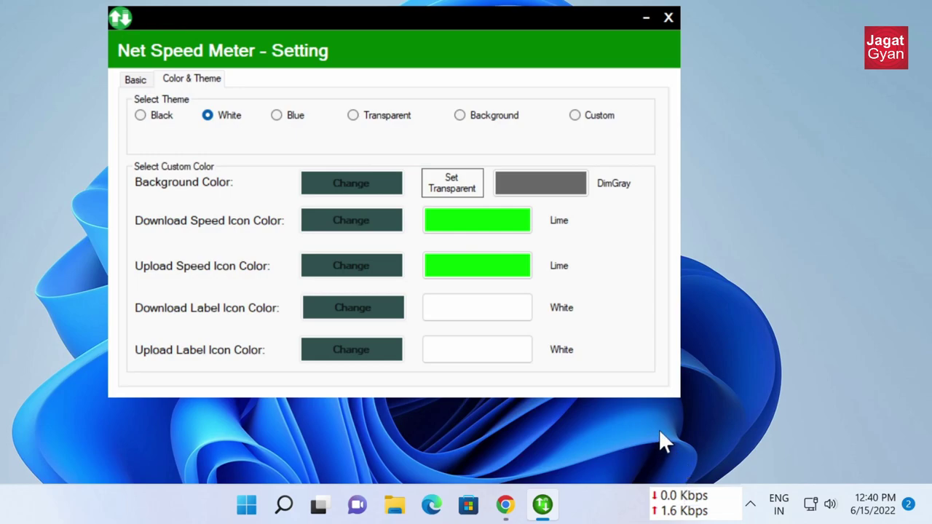
click(452, 184)
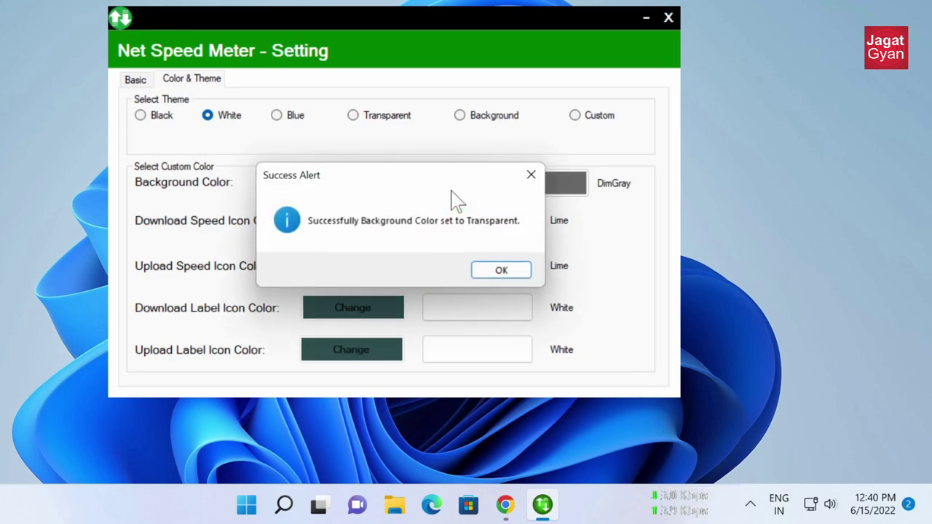
click(492, 273)
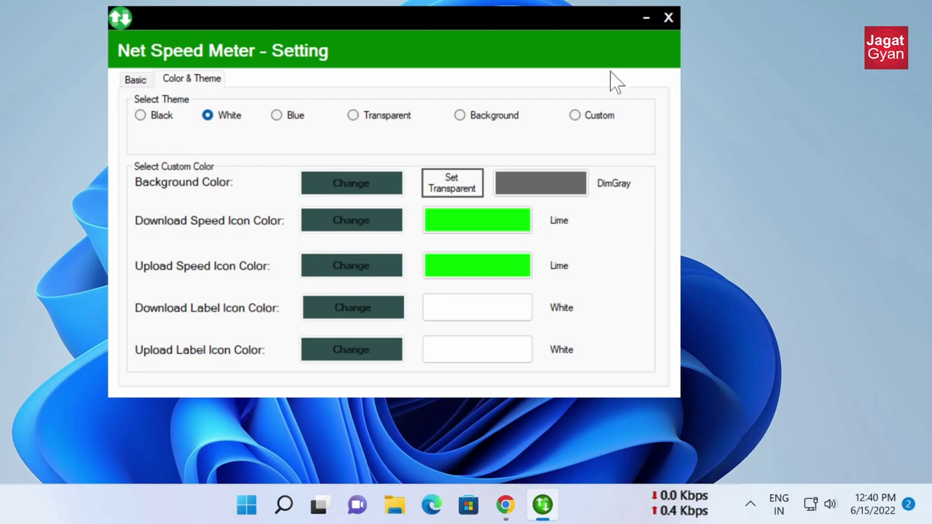
click(668, 19)
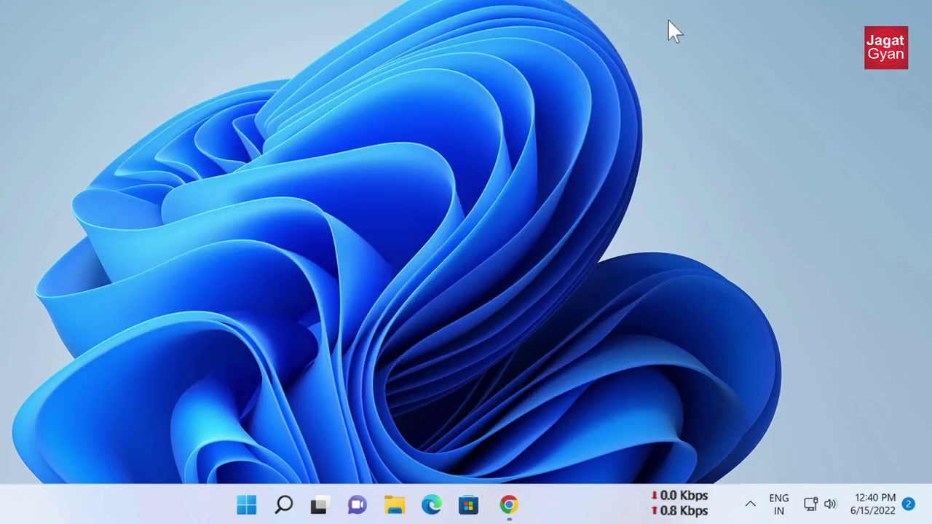
Turn off automatic network adapter selection, view the selectable adapters, and return the NIC mode to Auto Select
click(751, 504)
right_click(718, 458)
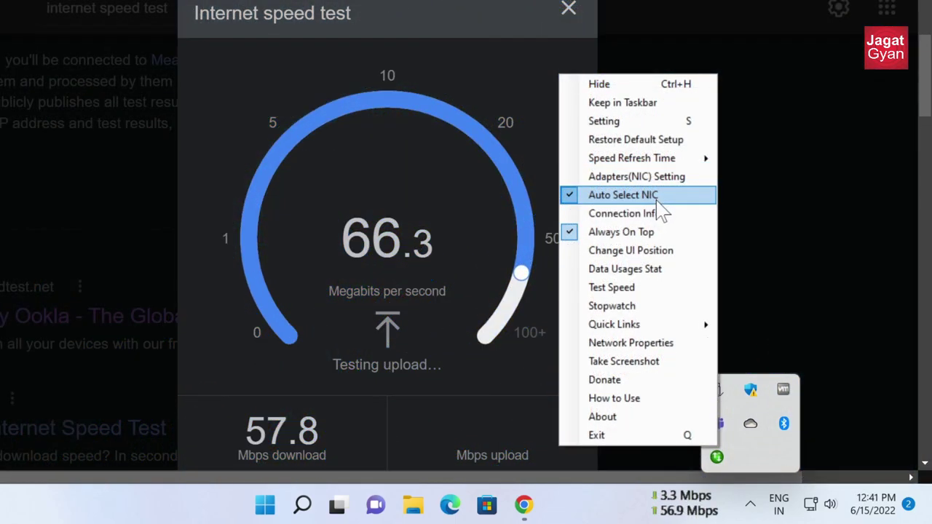
click(657, 198)
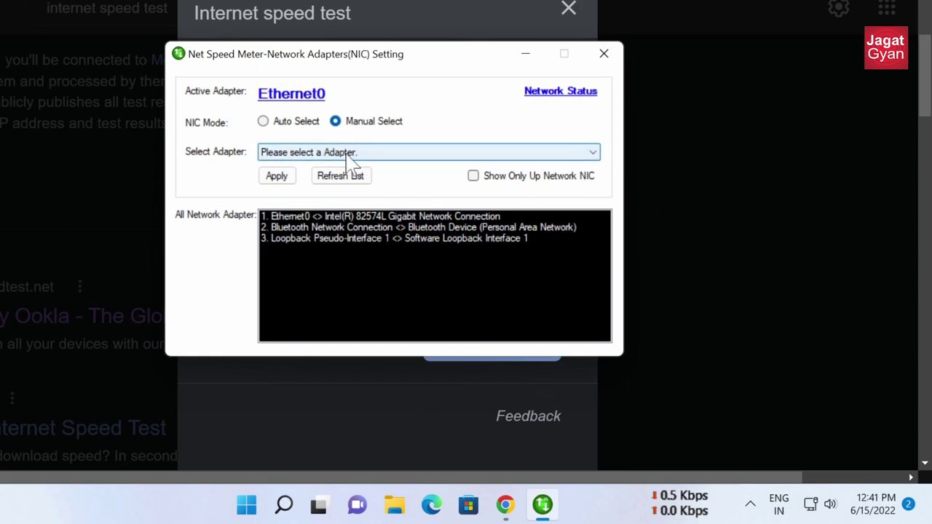
click(305, 155)
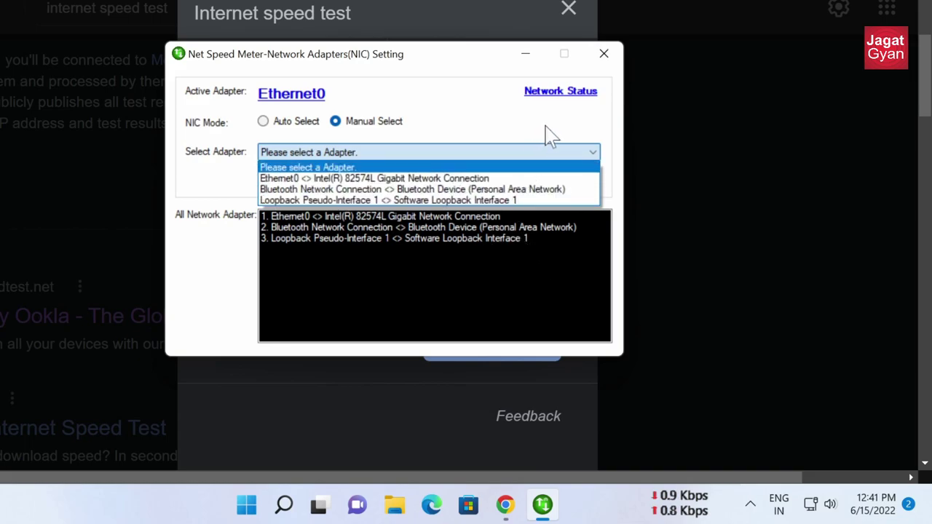
click(301, 130)
click(302, 132)
click(604, 53)
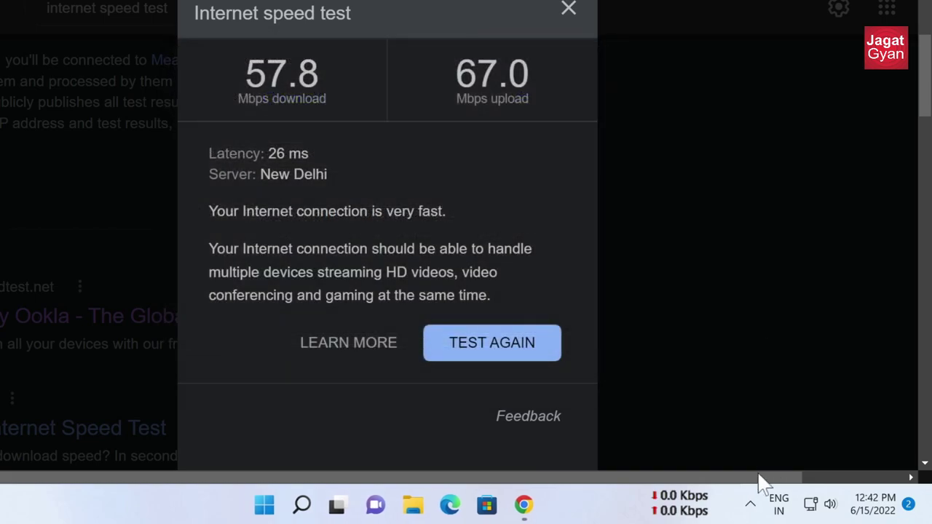
Examine the remaining commands of Net Speed Meter's tray icon, including its Quick Links to network and system tools
click(750, 504)
right_click(717, 459)
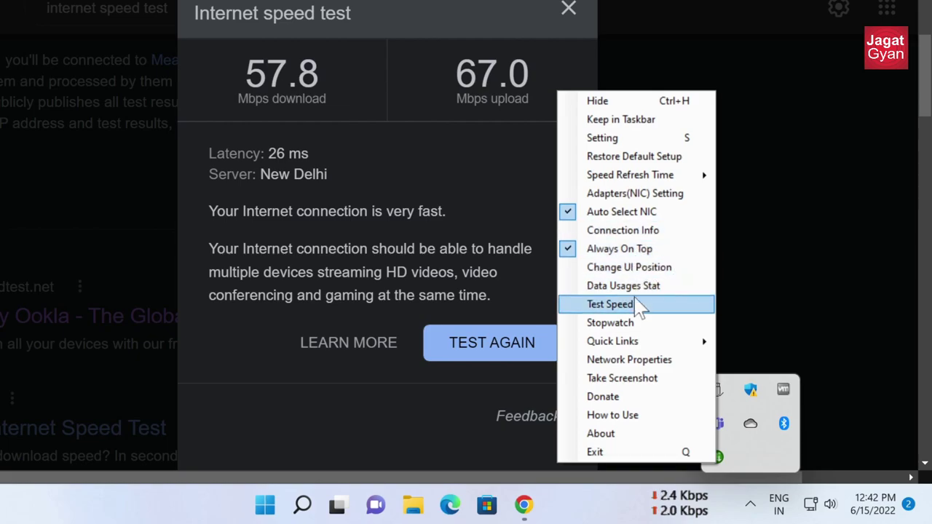
mouse_move(647, 340)
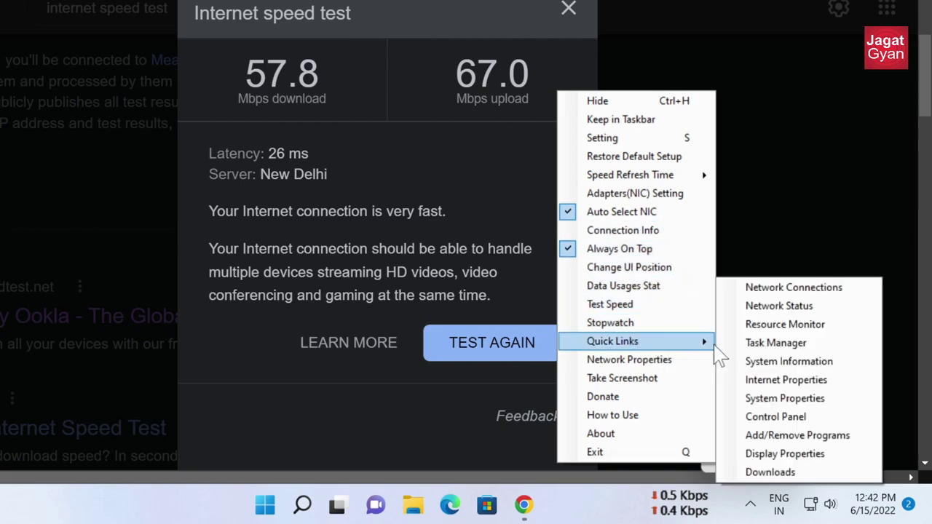
click(796, 306)
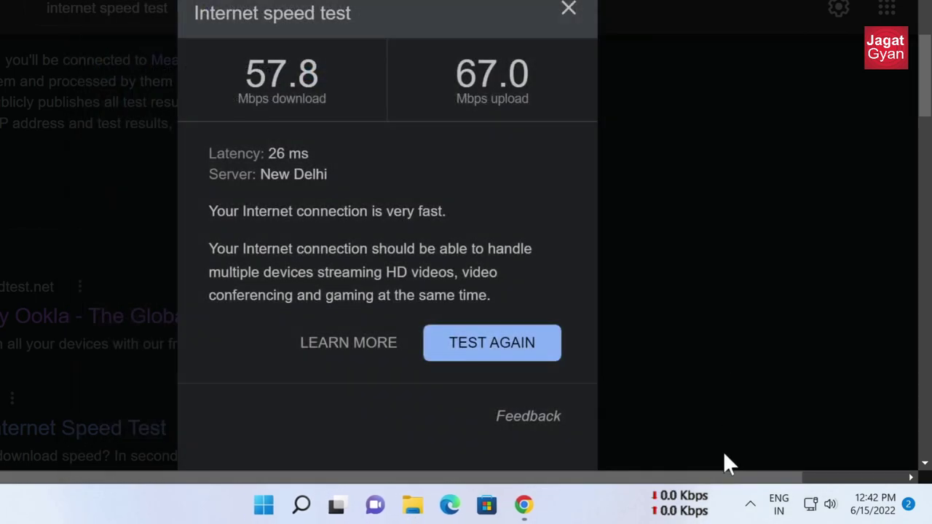
click(748, 504)
right_click(705, 449)
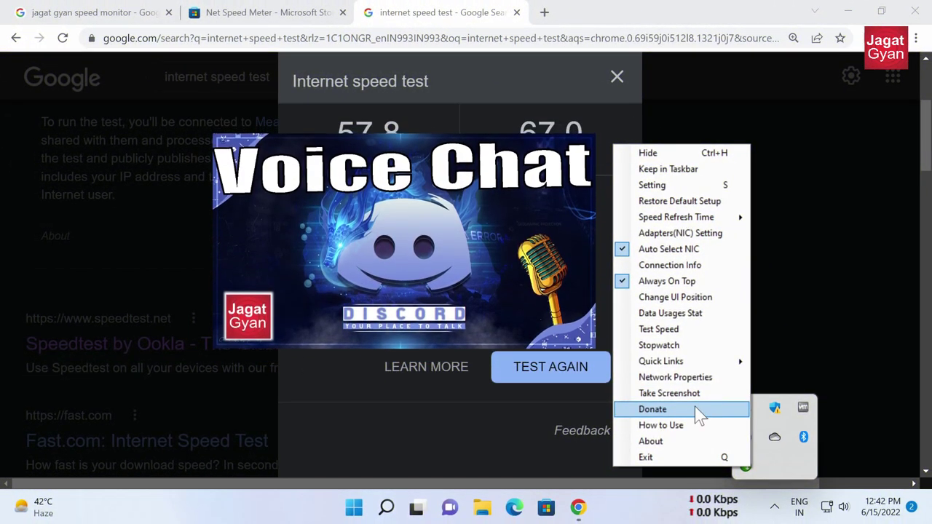
click(712, 378)
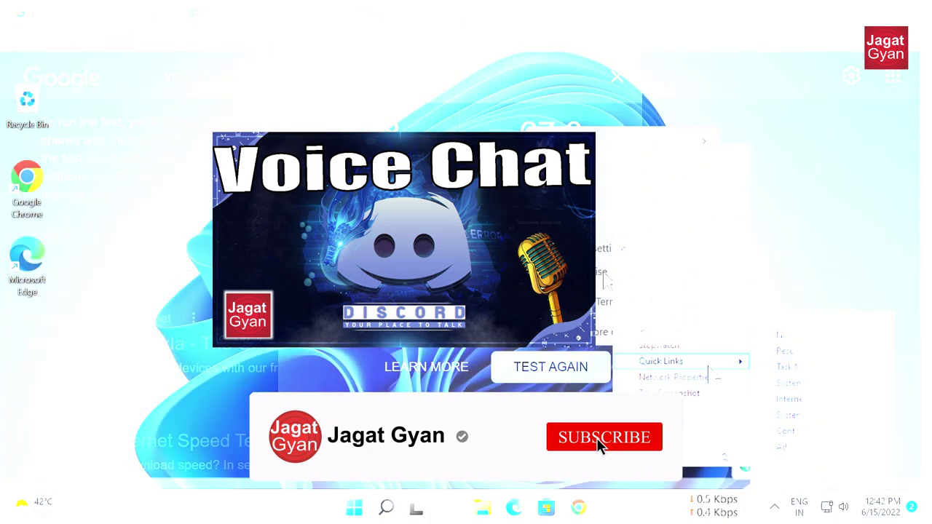